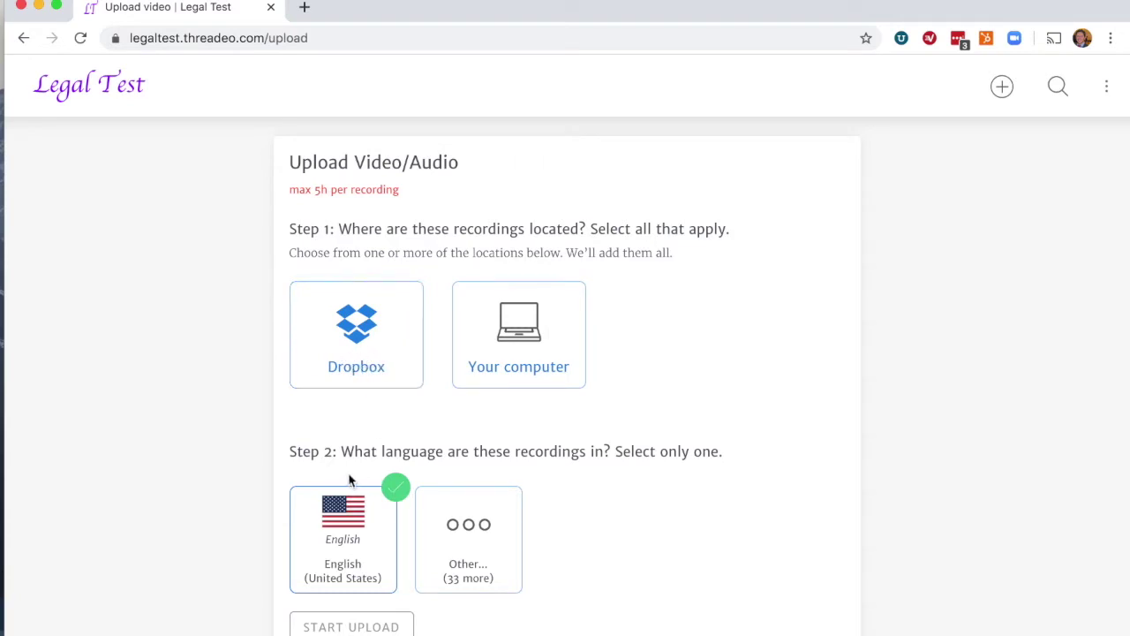
Examine the list of other available recording languages and close it, leaving English (United States) selected.
{"action": "scroll", "coordinate": [356, 541], "scroll_direction": "down", "scroll_amount": 1}
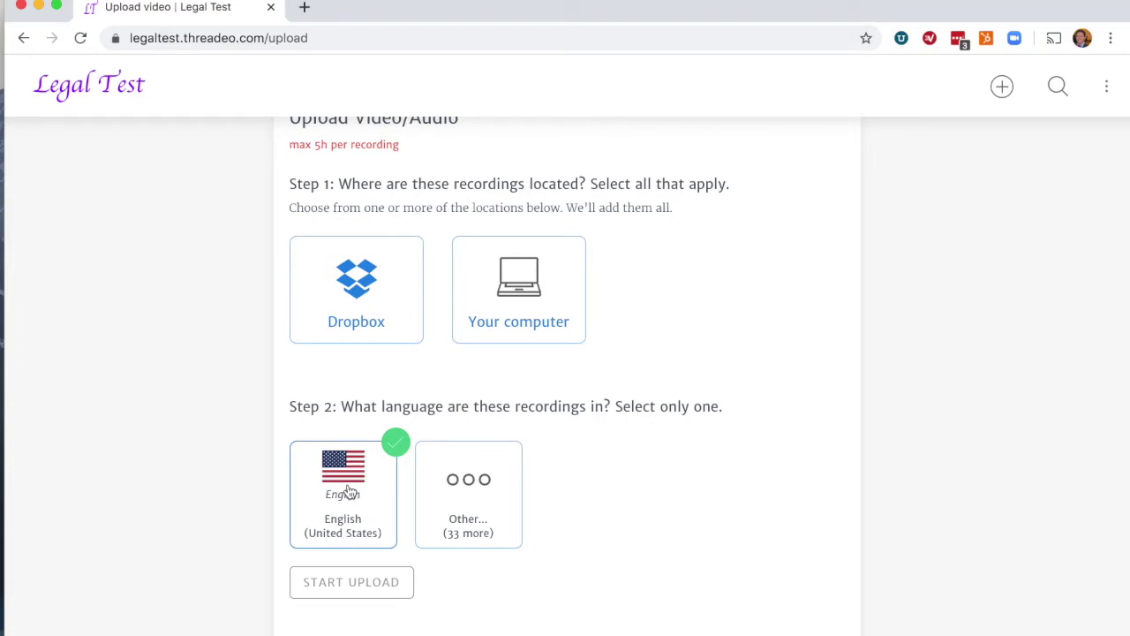
{"action": "left_click", "coordinate": [459, 476]}
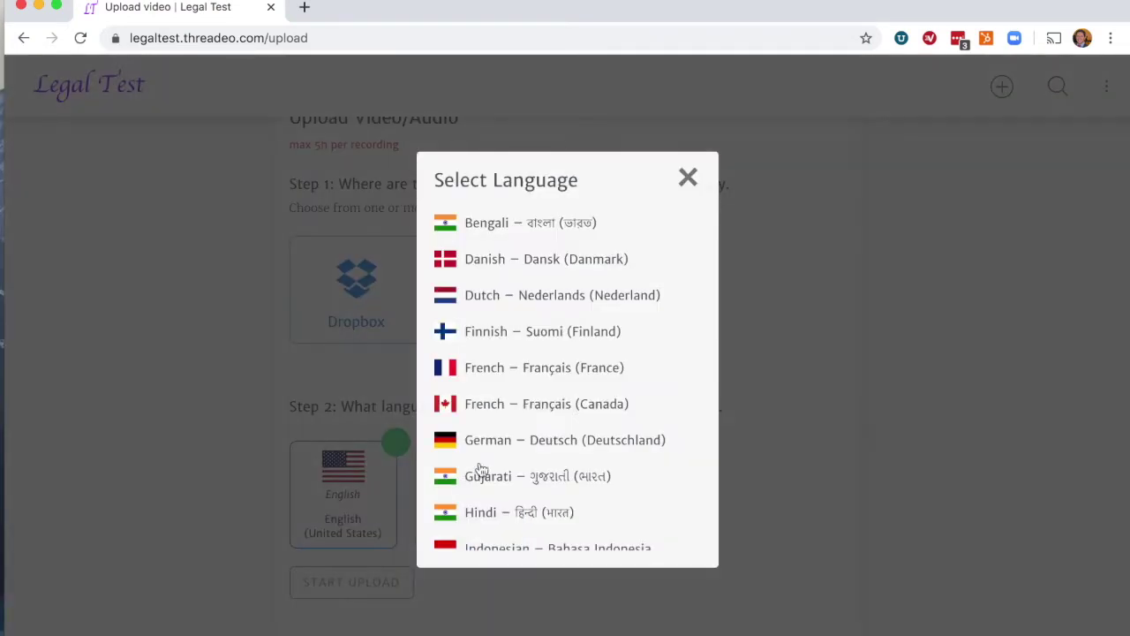
{"action": "scroll", "coordinate": [535, 439], "scroll_direction": "down", "scroll_amount": 15}
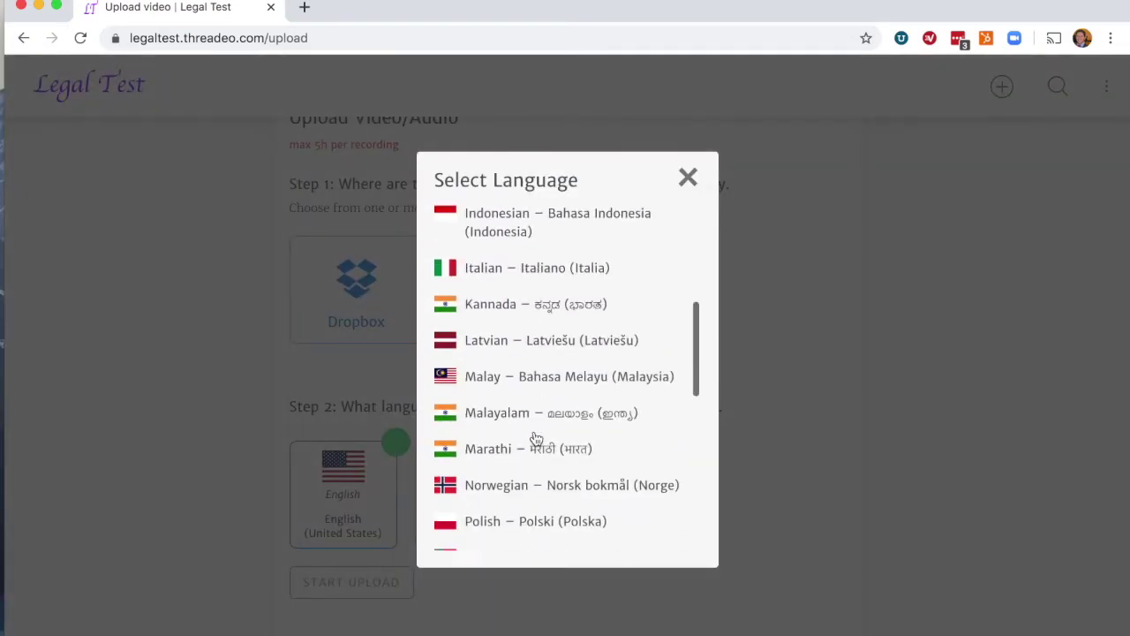
{"action": "scroll", "coordinate": [535, 439], "scroll_direction": "down", "scroll_amount": 5}
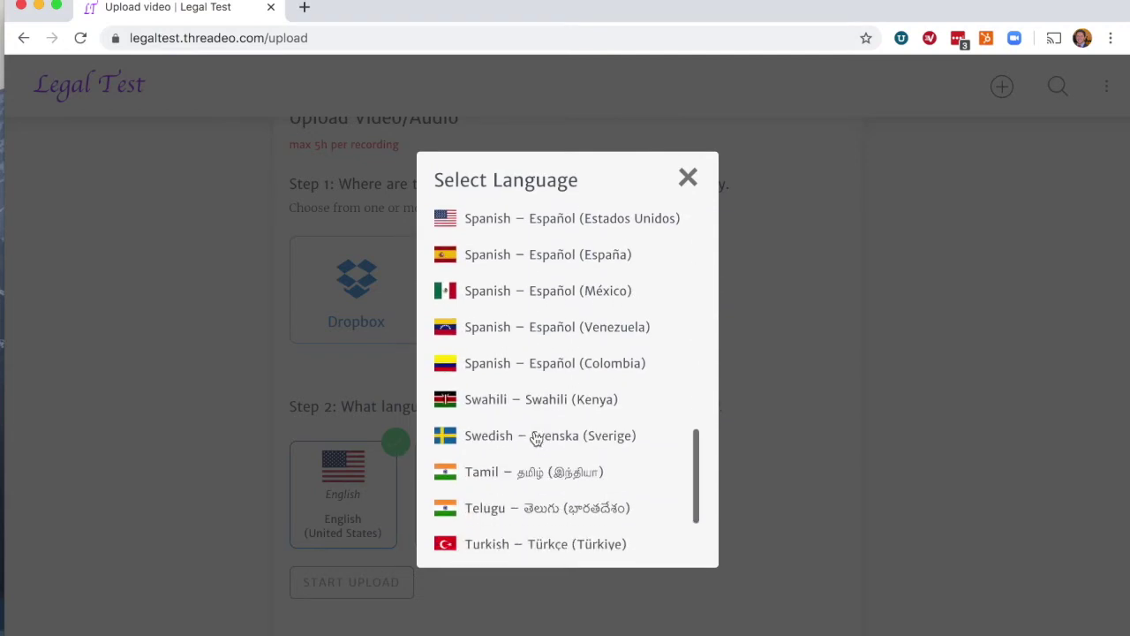
{"action": "scroll", "coordinate": [535, 439], "scroll_direction": "up", "scroll_amount": 20}
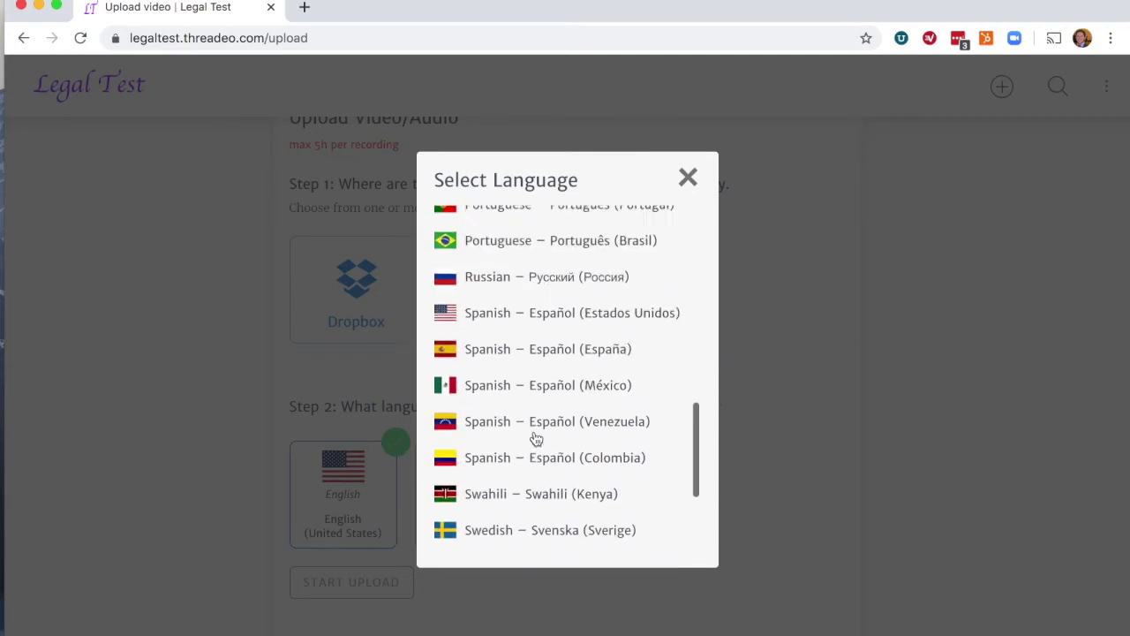
{"action": "scroll", "coordinate": [535, 439], "scroll_direction": "up", "scroll_amount": 1}
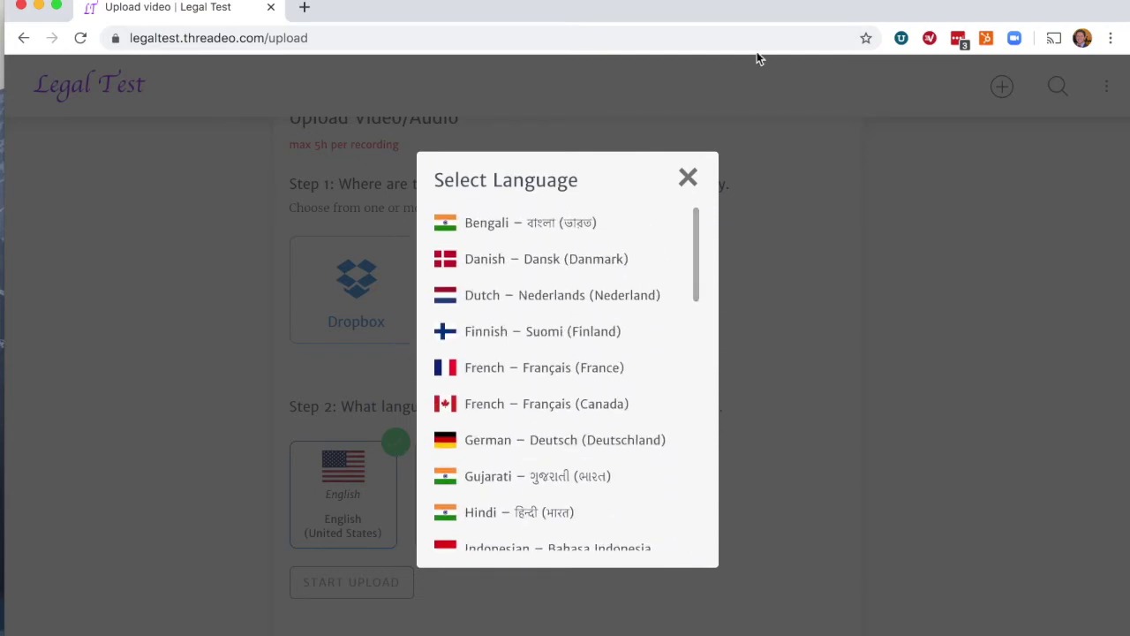
{"action": "left_click", "coordinate": [689, 180]}
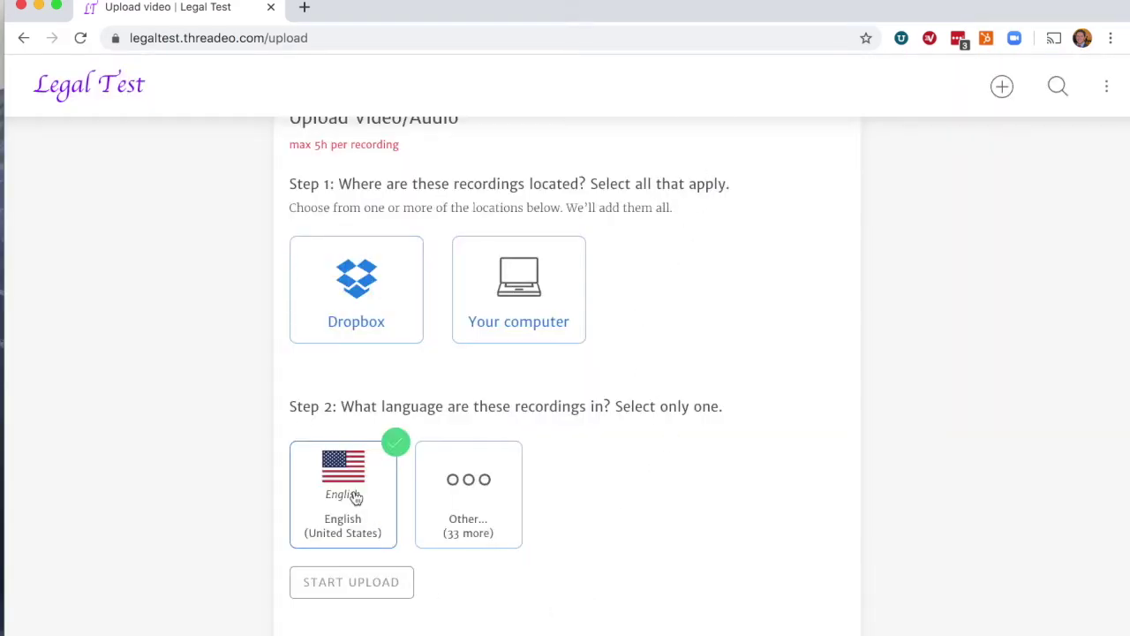
Choose DemoVideo01.mp4 from the Demo.Law folder in Dropbox and start its upload.
{"action": "left_click", "coordinate": [367, 280]}
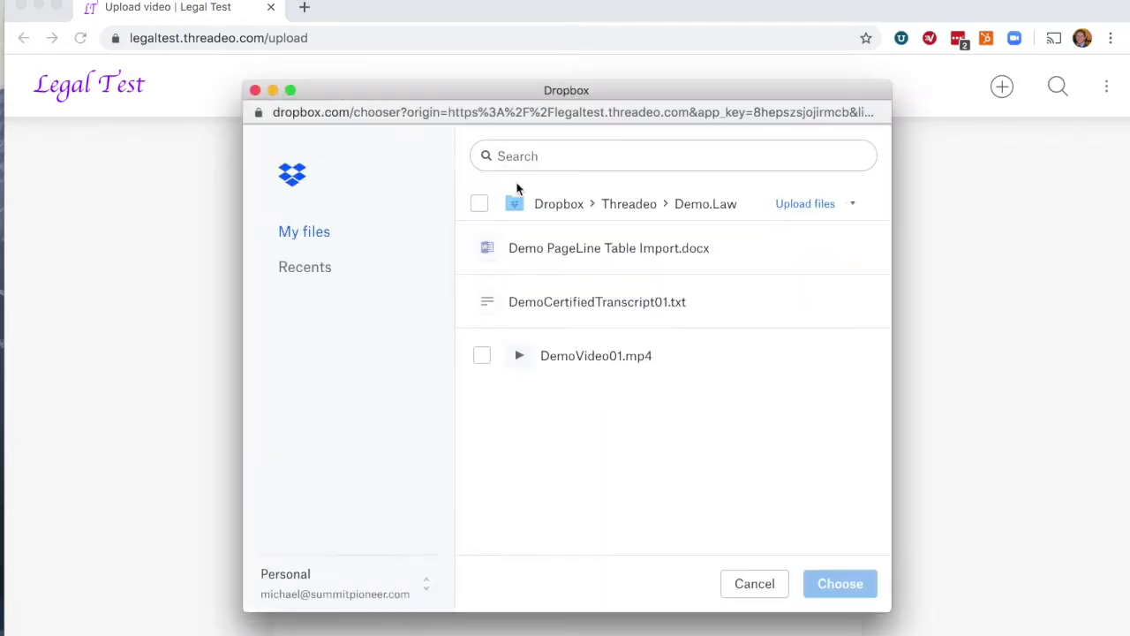
{"action": "left_click", "coordinate": [483, 357]}
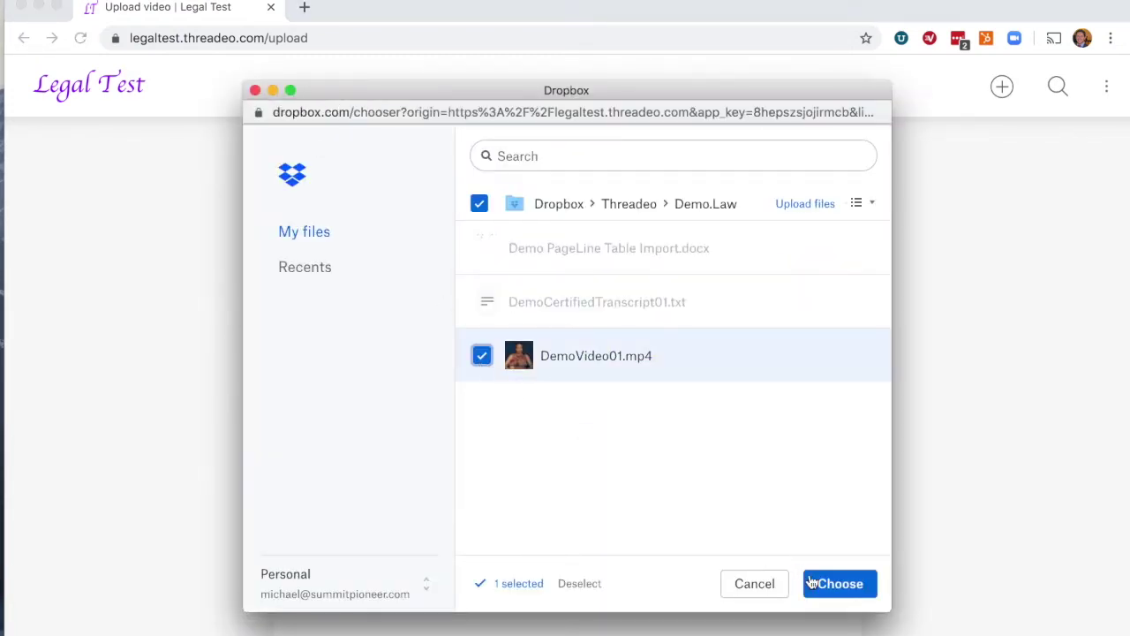
{"action": "left_click", "coordinate": [837, 585]}
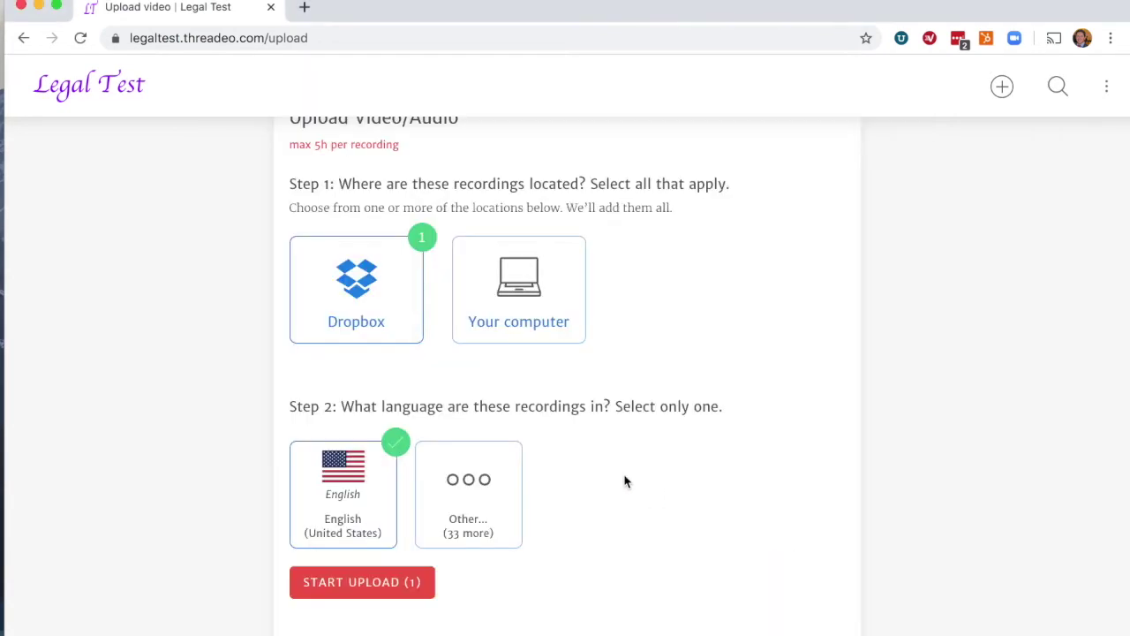
{"action": "left_click", "coordinate": [356, 586]}
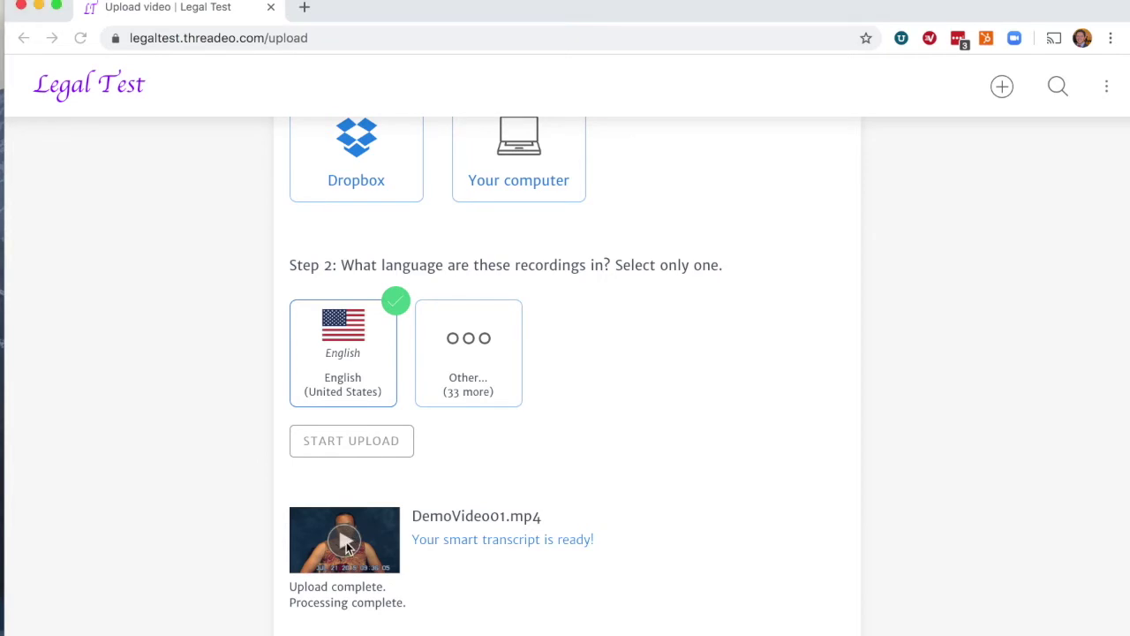
Open DemoVideo01's smart transcript and play the video from the line "So let's have this one marked as the next in order", then pause it.
{"action": "left_click", "coordinate": [347, 541]}
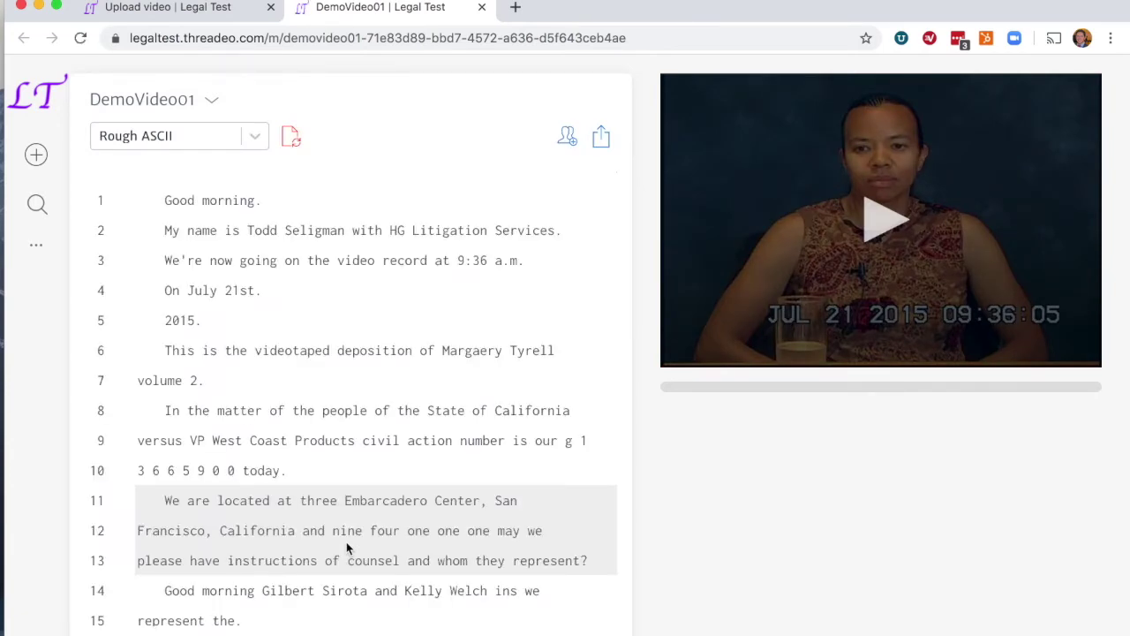
{"action": "scroll", "coordinate": [347, 548], "scroll_direction": "down", "scroll_amount": 20}
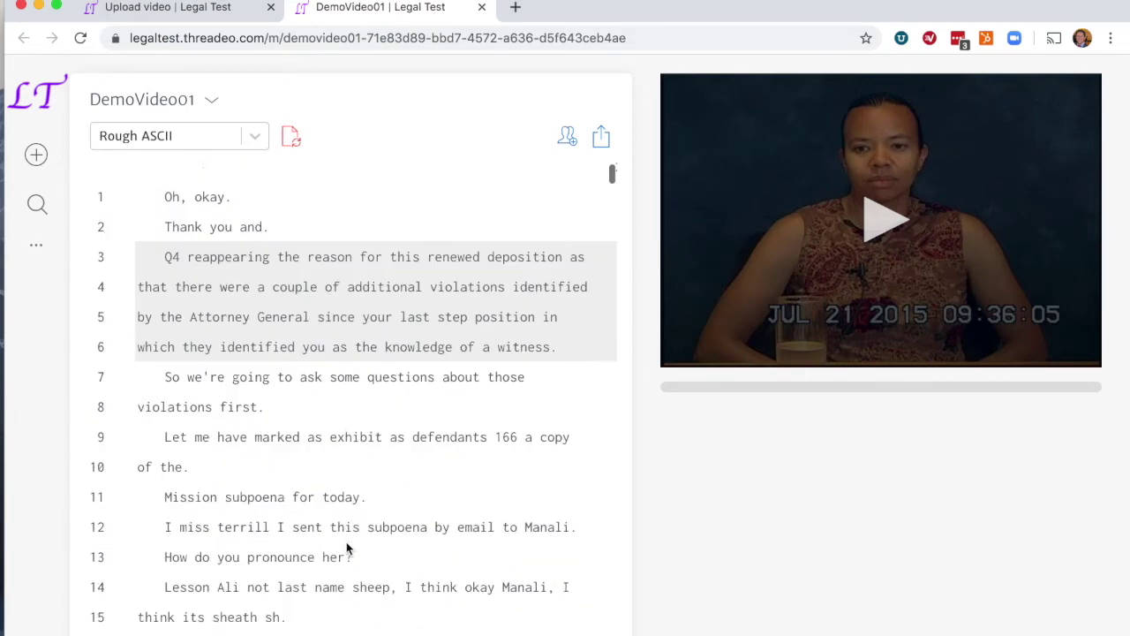
{"action": "scroll", "coordinate": [346, 548], "scroll_direction": "down", "scroll_amount": 1}
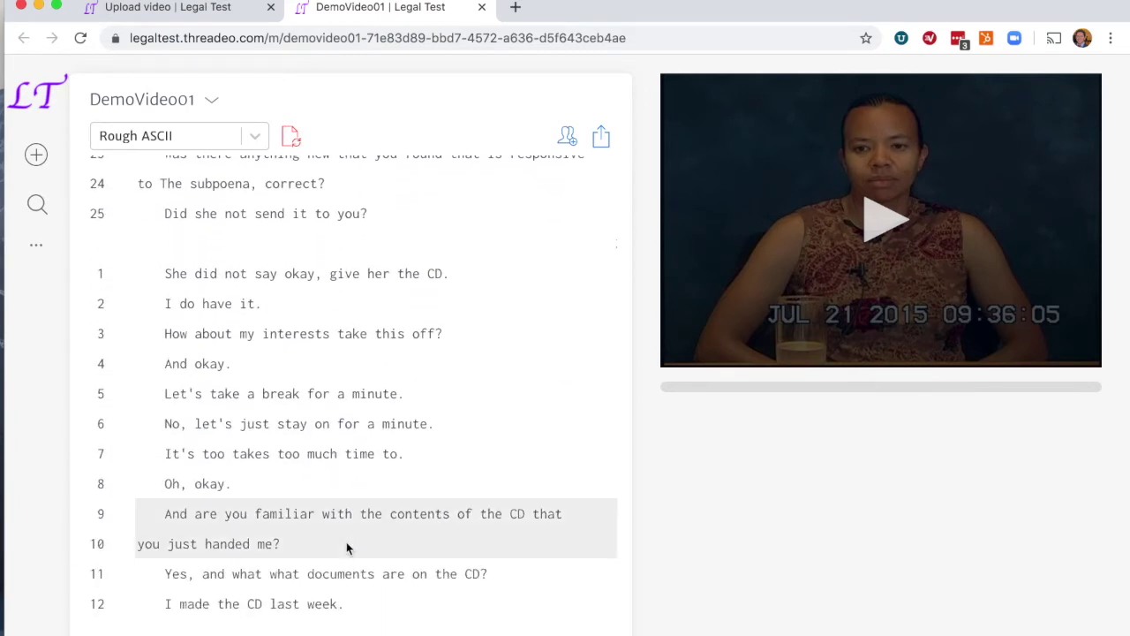
{"action": "scroll", "coordinate": [346, 548], "scroll_direction": "down", "scroll_amount": 10}
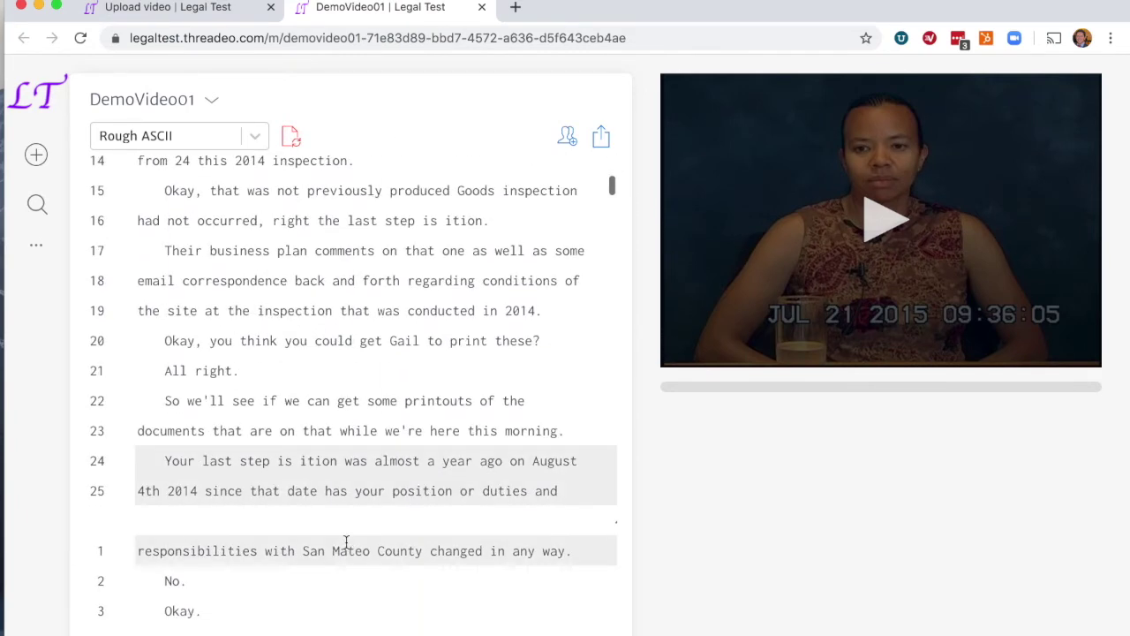
{"action": "scroll", "coordinate": [346, 547], "scroll_direction": "down", "scroll_amount": 5}
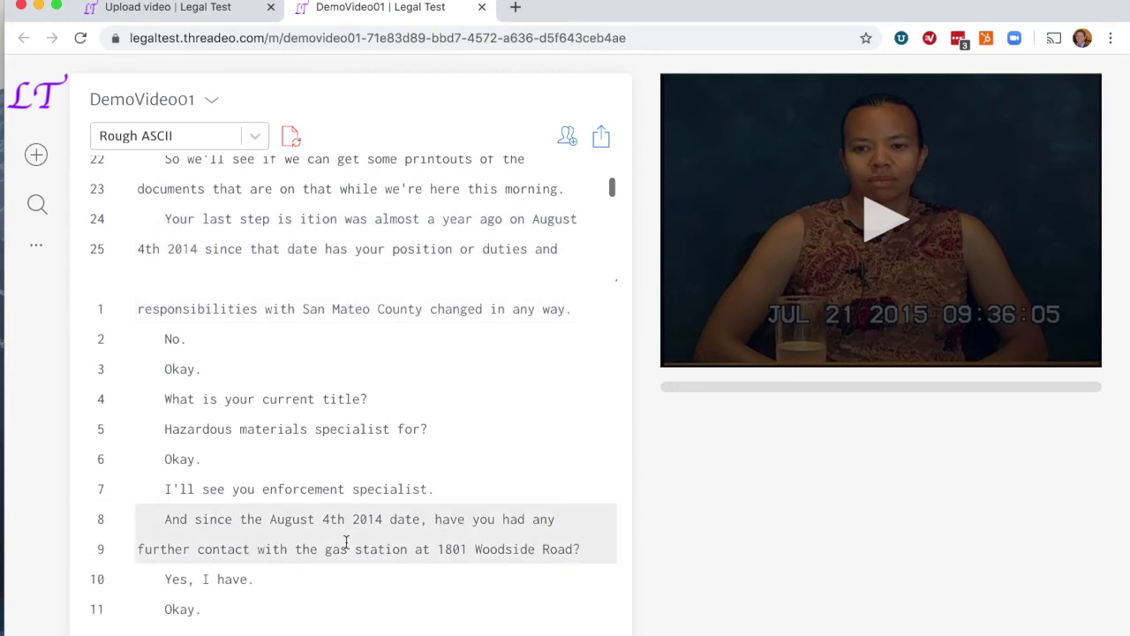
{"action": "scroll", "coordinate": [346, 543], "scroll_direction": "down", "scroll_amount": 7}
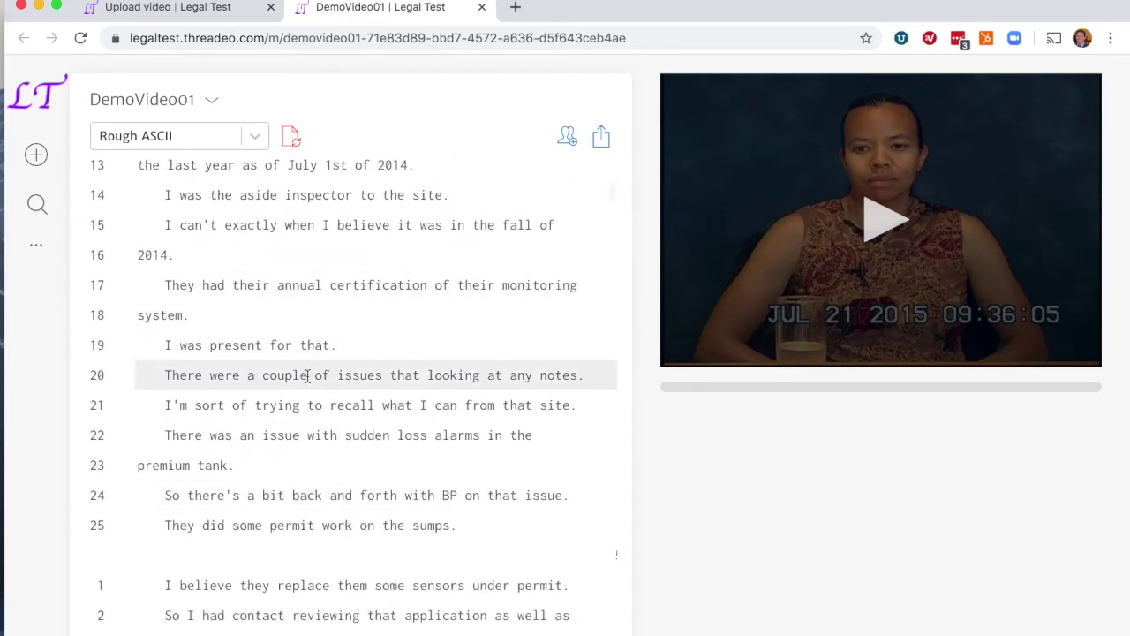
{"action": "scroll", "coordinate": [309, 398], "scroll_direction": "down", "scroll_amount": 10}
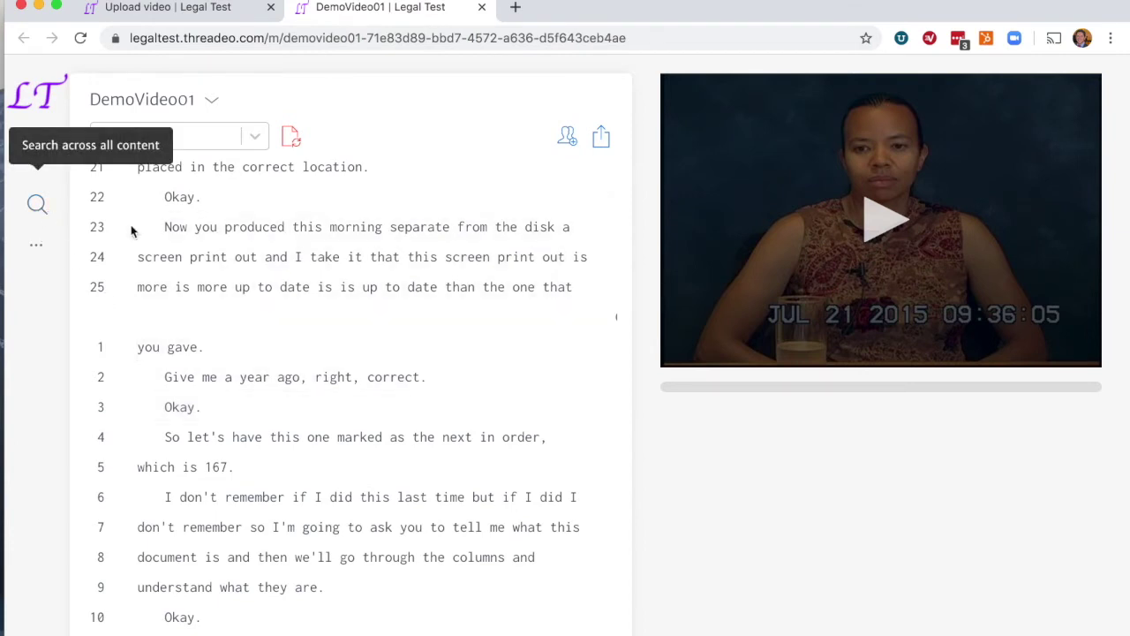
{"action": "left_click", "coordinate": [313, 452]}
{"action": "left_click", "coordinate": [691, 347]}
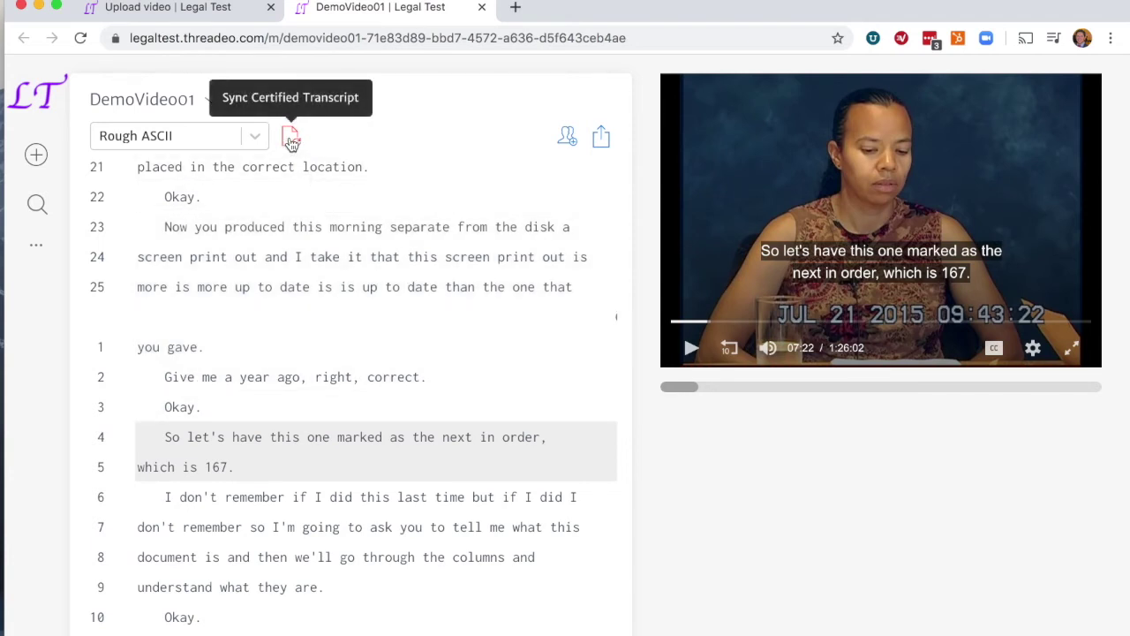
Sync the certified transcript file DemoCertifiedTranscript01.txt from the Desktop with the video.
{"action": "left_click", "coordinate": [291, 139]}
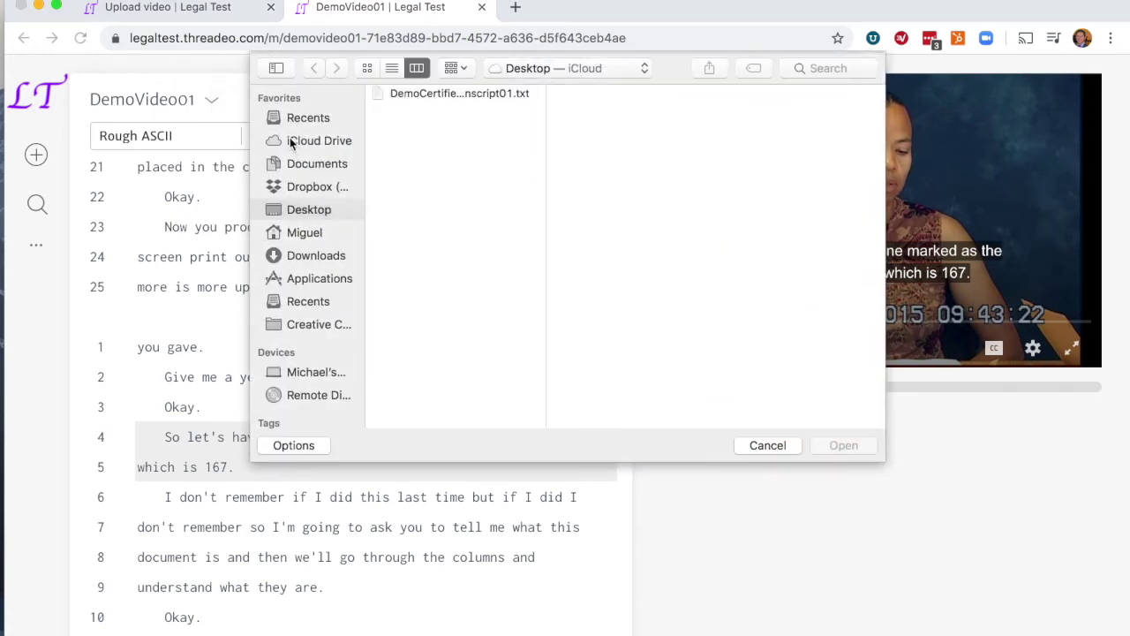
{"action": "left_click", "coordinate": [454, 95]}
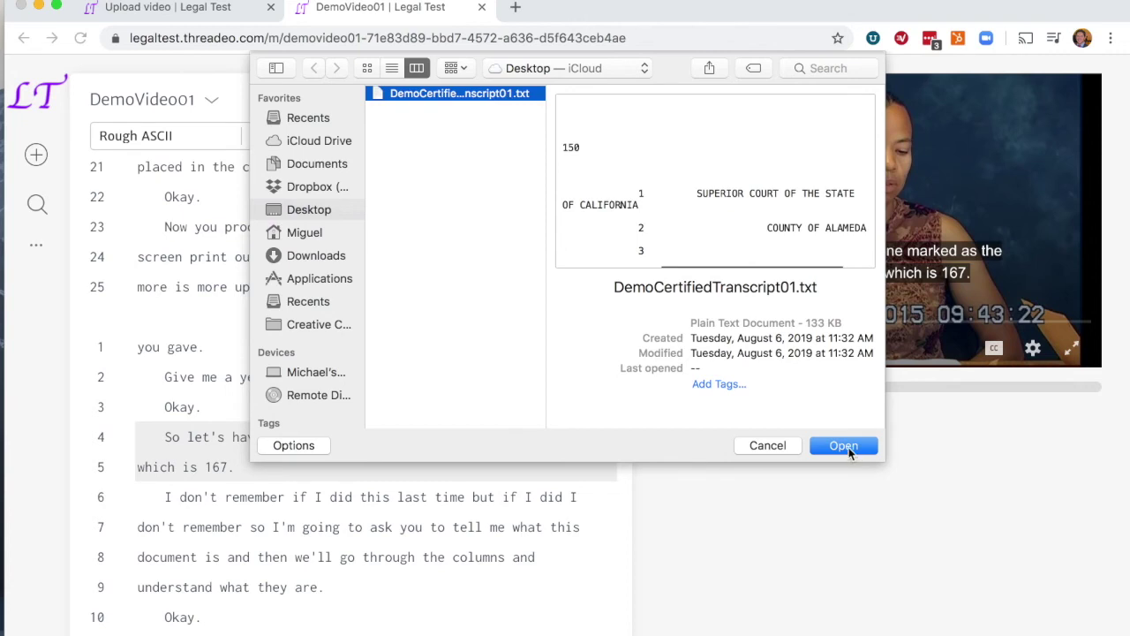
{"action": "left_click", "coordinate": [846, 446]}
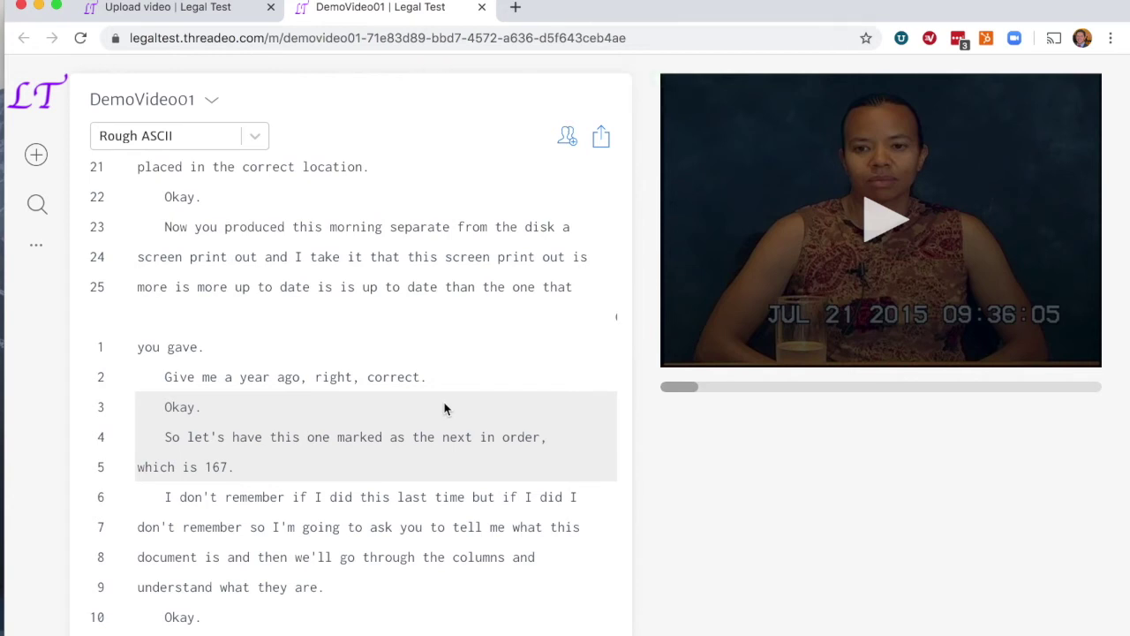
Switch the transcript view to Certified Transcript and save 150 as its start page number.
{"action": "left_click", "coordinate": [254, 137]}
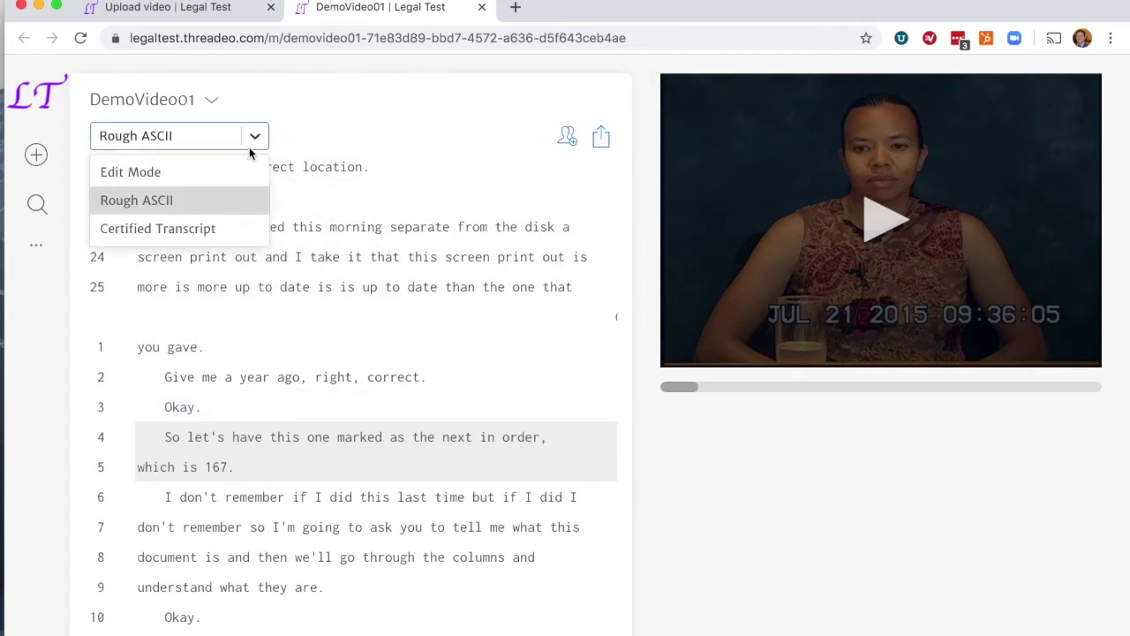
{"action": "left_click", "coordinate": [205, 229]}
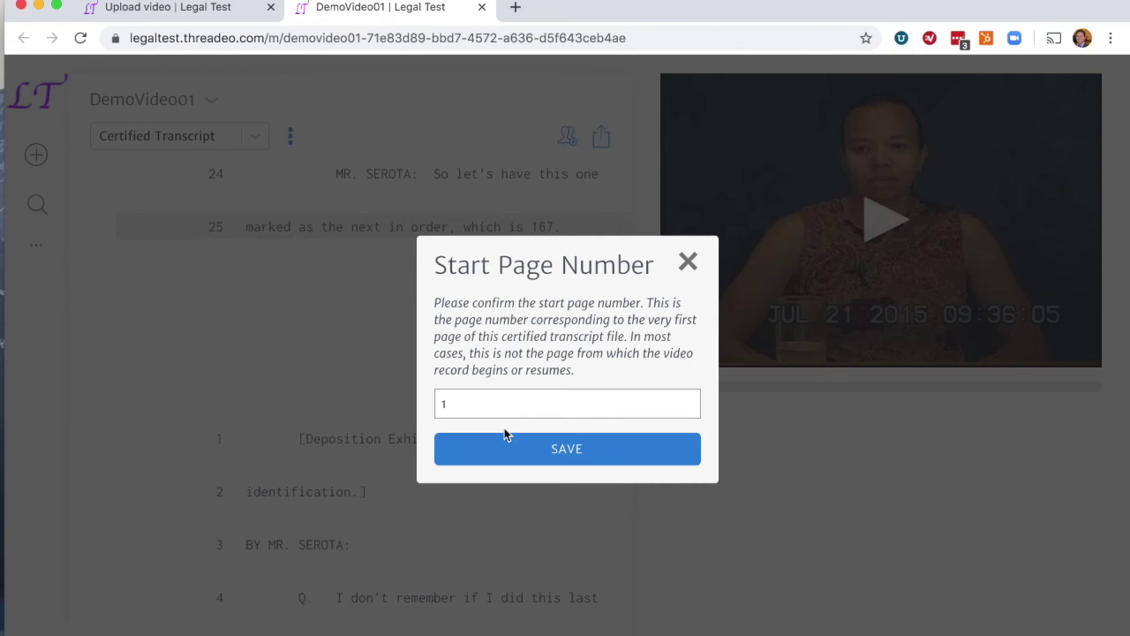
{"action": "type", "text": "50"}
{"action": "left_click", "coordinate": [540, 453]}
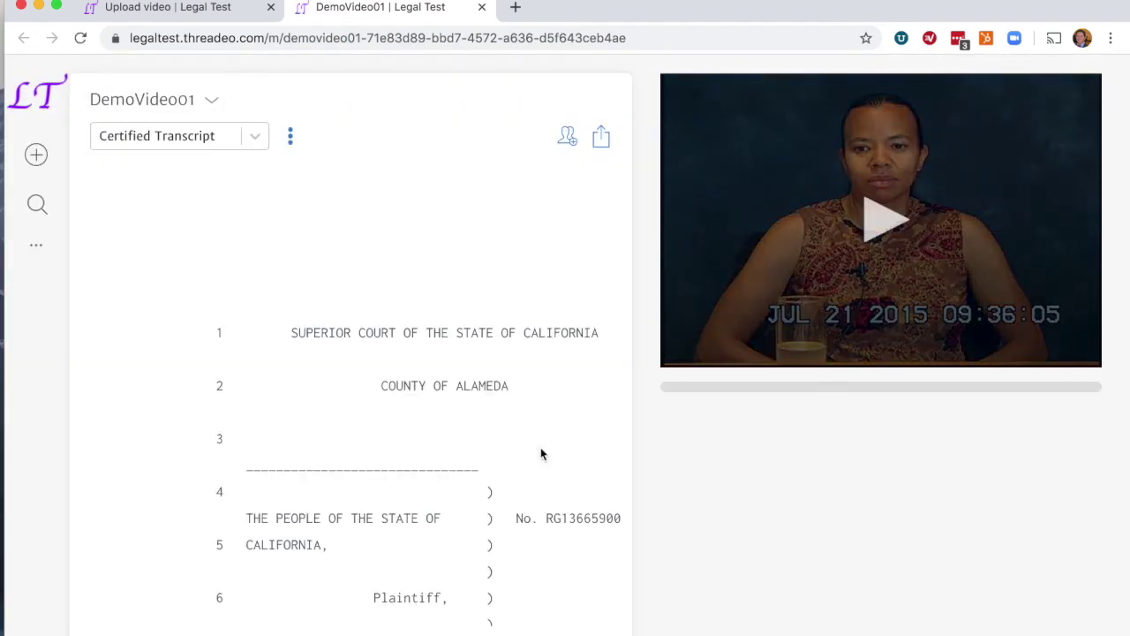
Play the video from line 22 of the certified transcript, "Attorney with the Alameda County District Attorney's", and pause it.
{"action": "scroll", "coordinate": [444, 455], "scroll_direction": "down", "scroll_amount": 1}
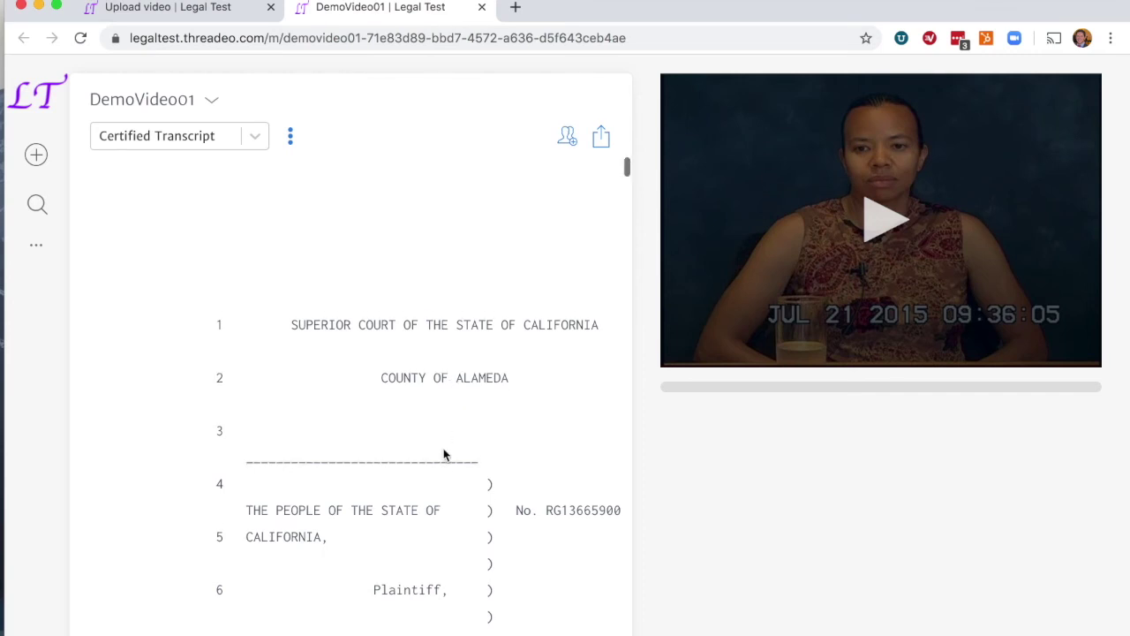
{"action": "scroll", "coordinate": [443, 449], "scroll_direction": "down", "scroll_amount": 20}
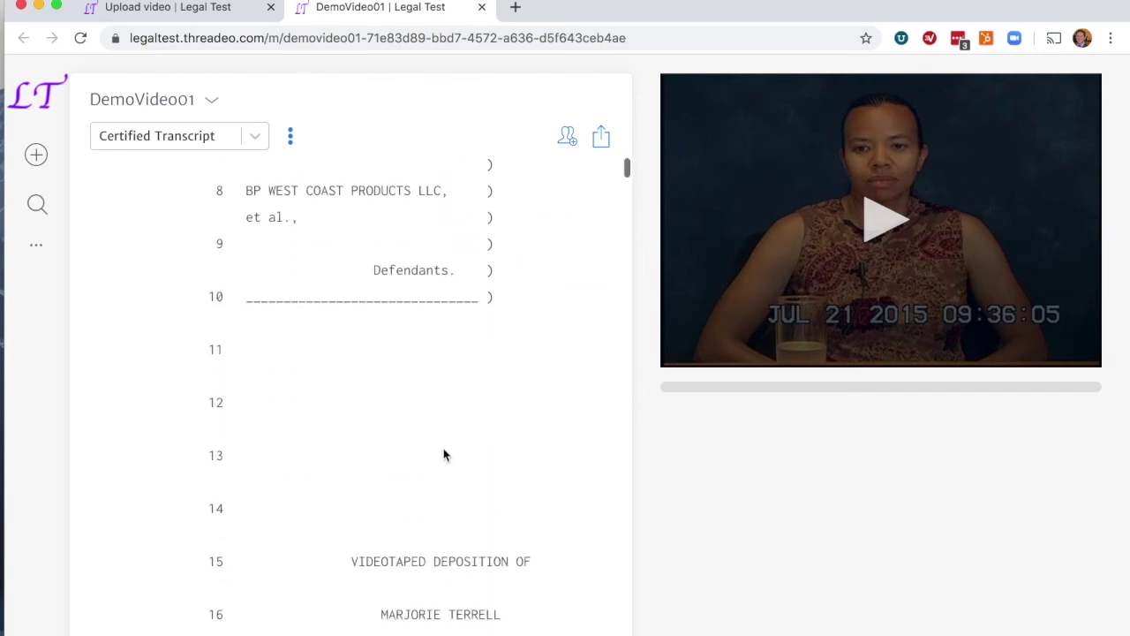
{"action": "scroll", "coordinate": [443, 454], "scroll_direction": "down", "scroll_amount": 20}
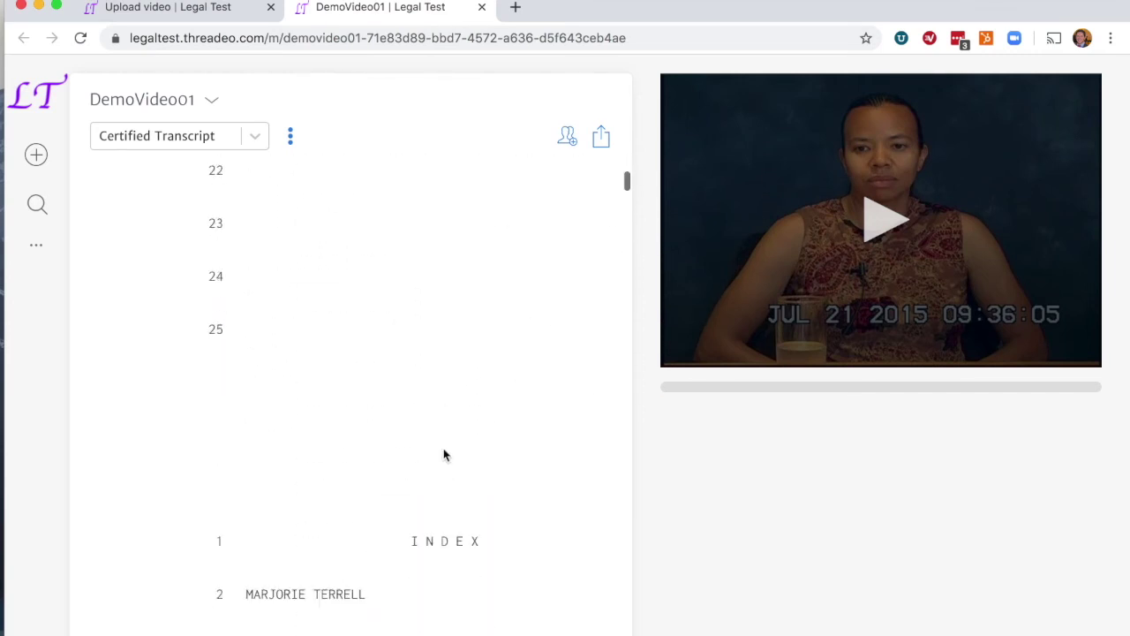
{"action": "scroll", "coordinate": [444, 455], "scroll_direction": "down", "scroll_amount": 10}
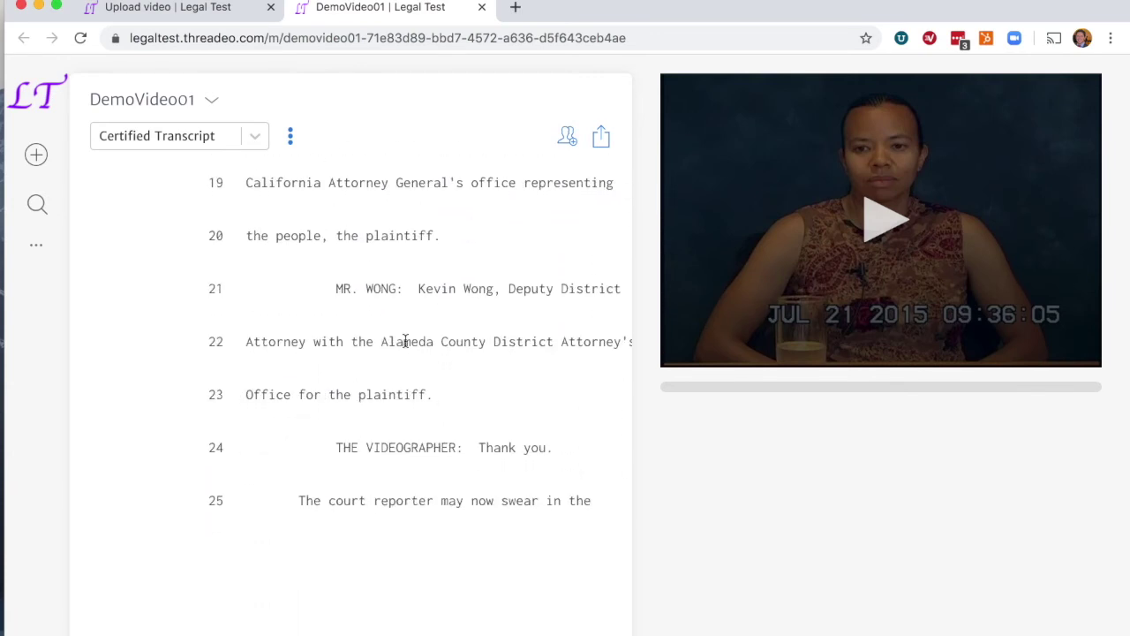
{"action": "left_click", "coordinate": [407, 341]}
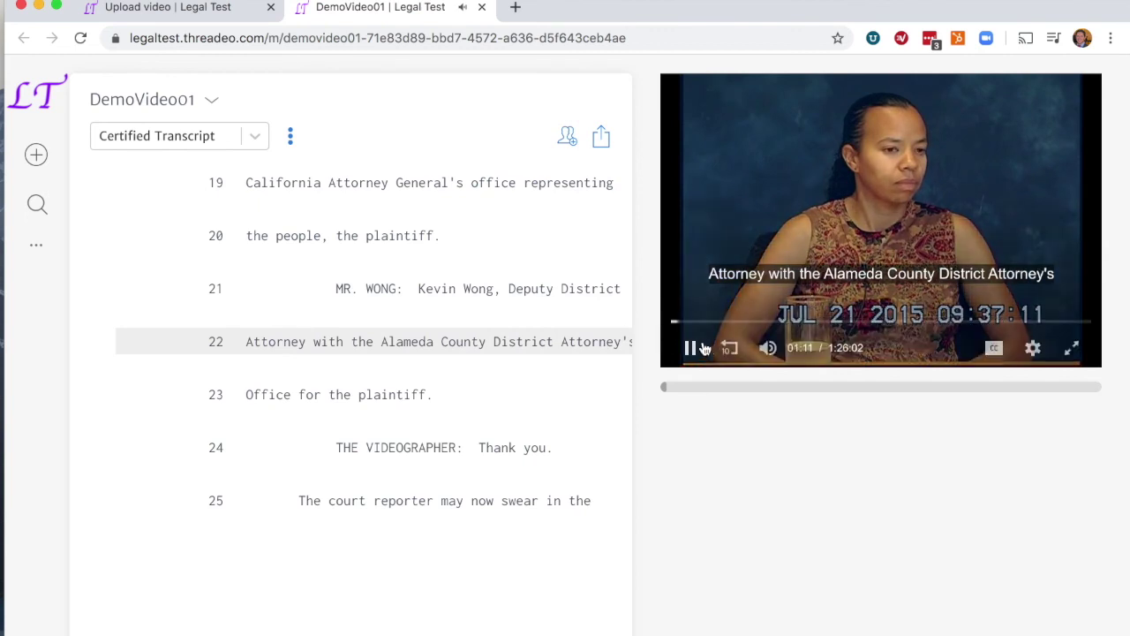
{"action": "left_click", "coordinate": [759, 318]}
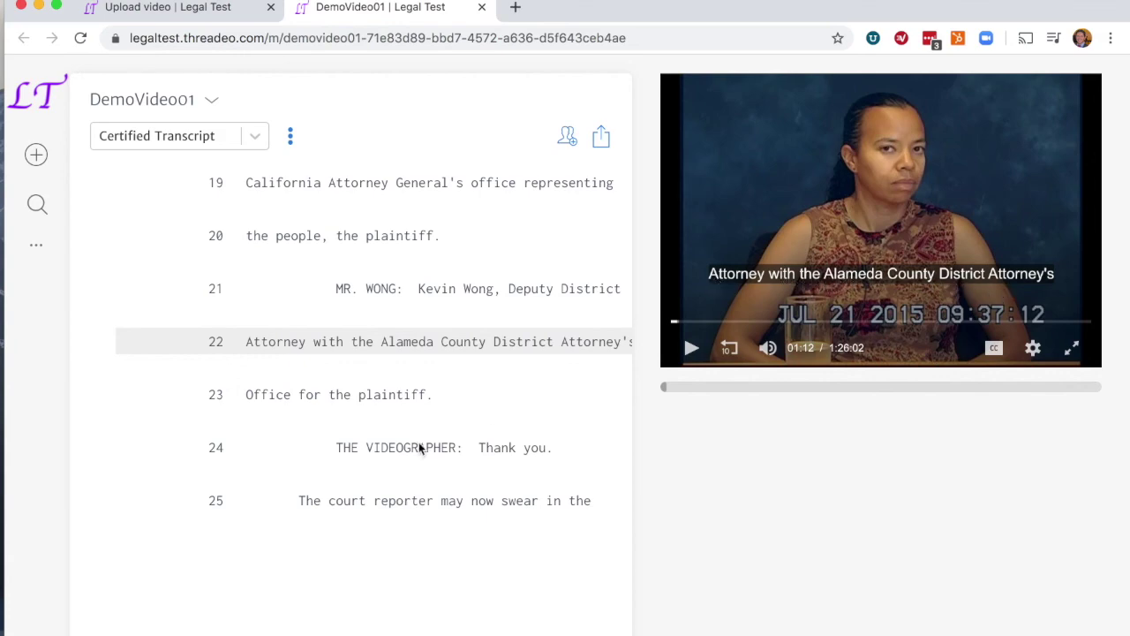
Check the sync further on by playing the video from the certified transcript's answer "Yes, I have." on line 20 and pausing it.
{"action": "scroll", "coordinate": [341, 502], "scroll_direction": "down", "scroll_amount": 15}
{"action": "scroll", "coordinate": [342, 502], "scroll_direction": "down", "scroll_amount": 15}
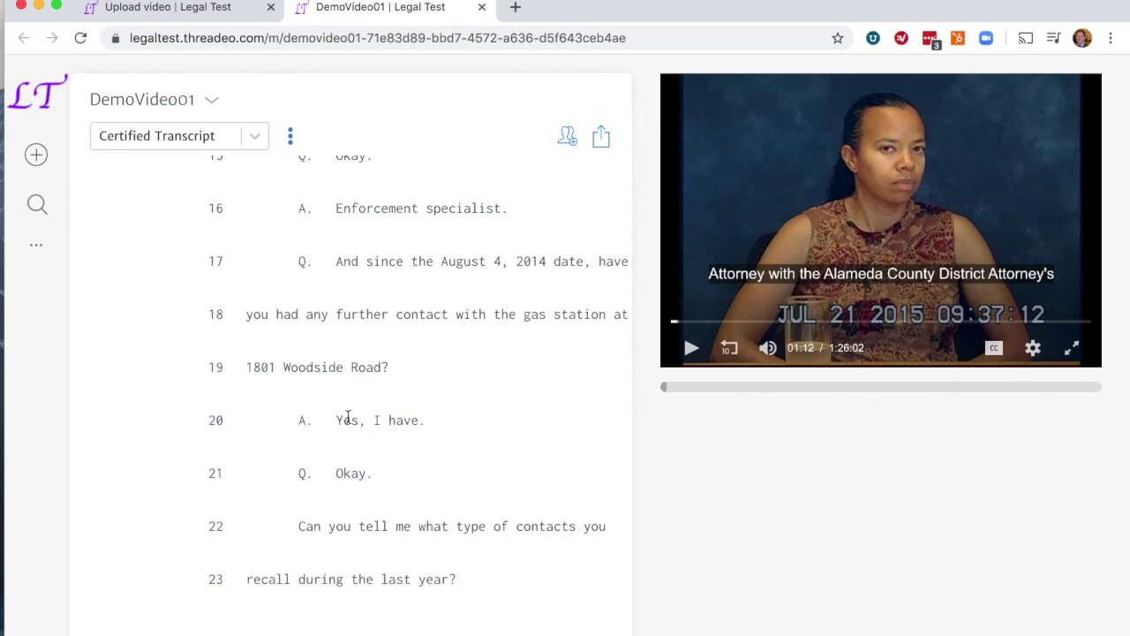
{"action": "left_click", "coordinate": [347, 415]}
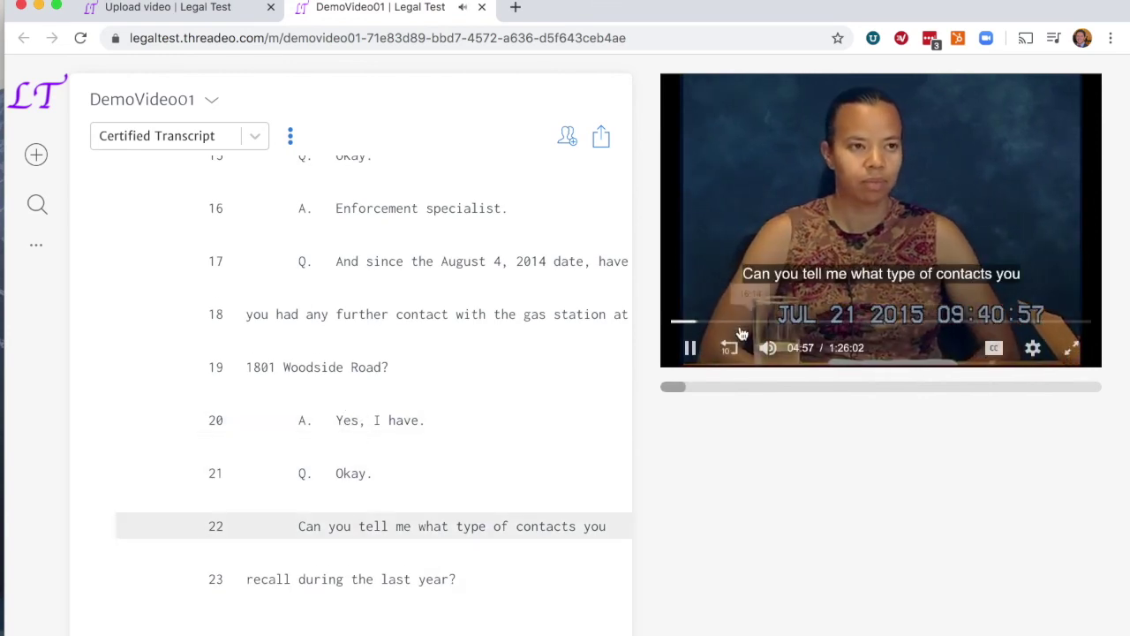
{"action": "left_click", "coordinate": [691, 347]}
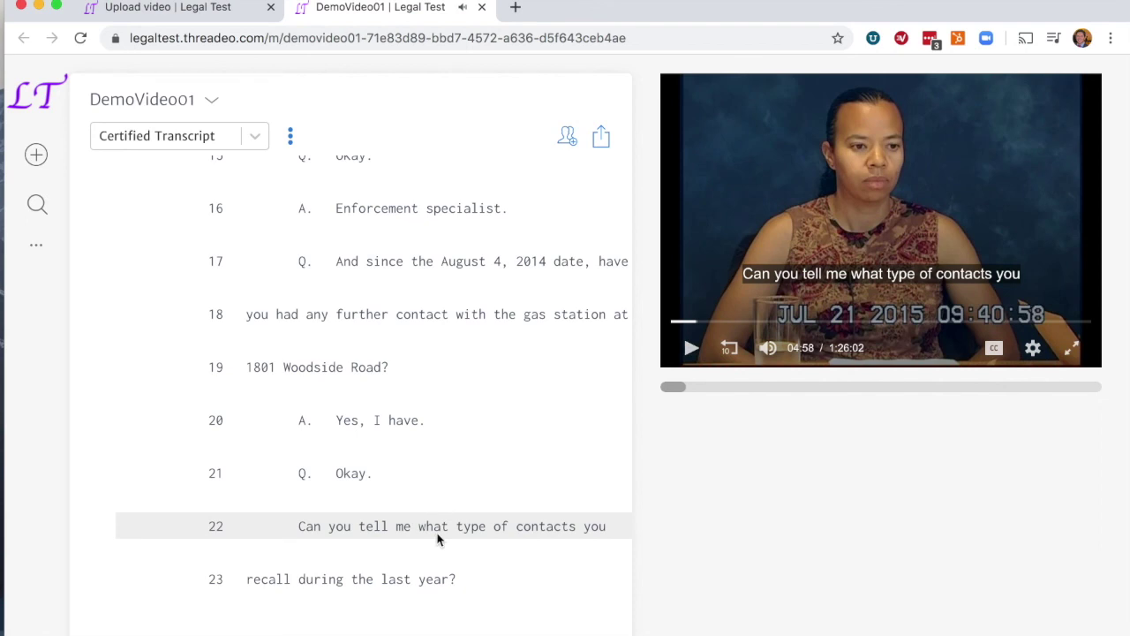